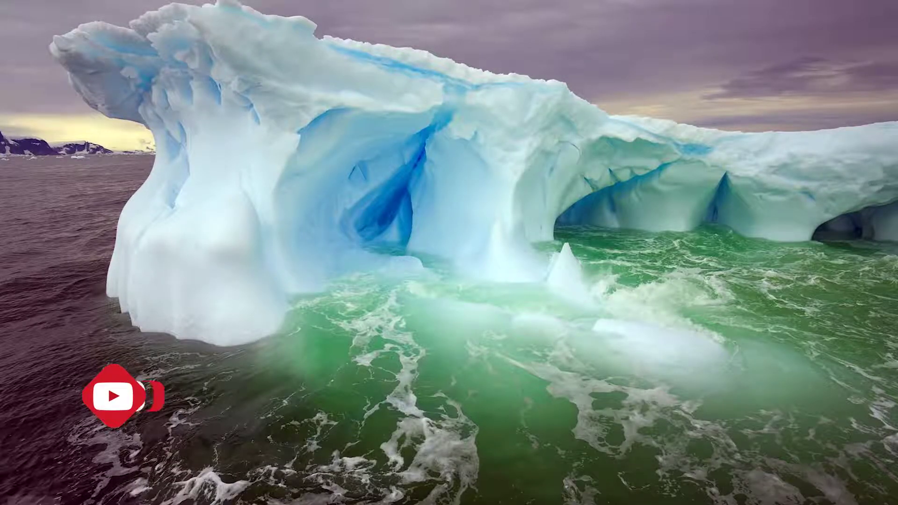
# Step: Search Windows for 'after' and launch Adobe After Effects CC 2019
pyautogui.press('super+s')
pyautogui.write('after')
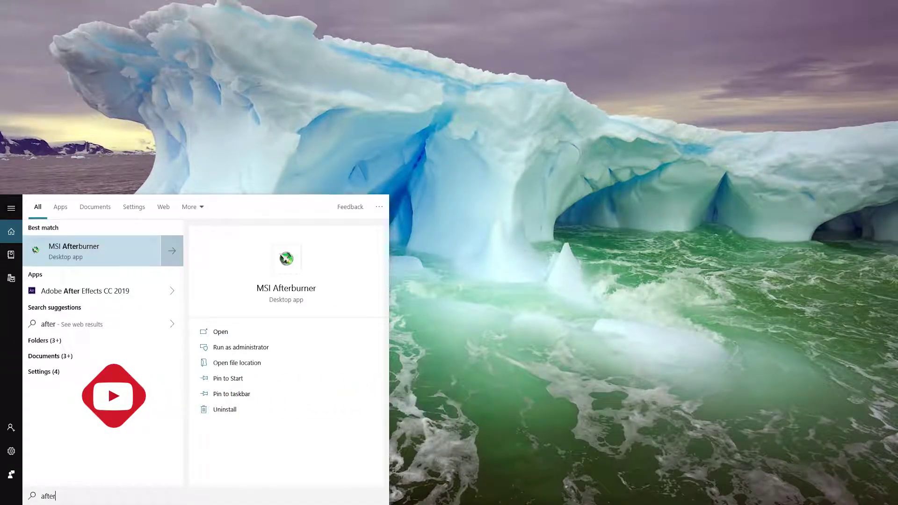
pyautogui.click(80, 296)
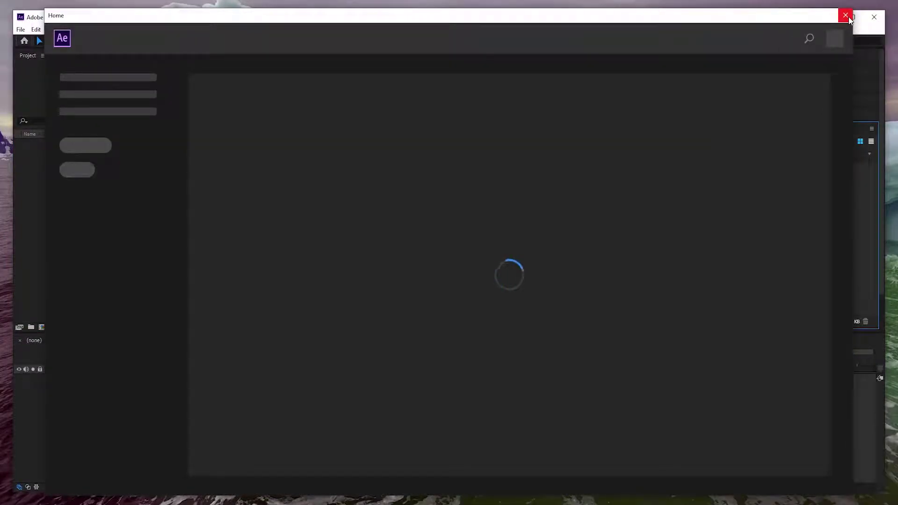
# Step: Close the Home window and maximize the After Effects window to full screen
pyautogui.click(848, 17)
pyautogui.click(857, 17)
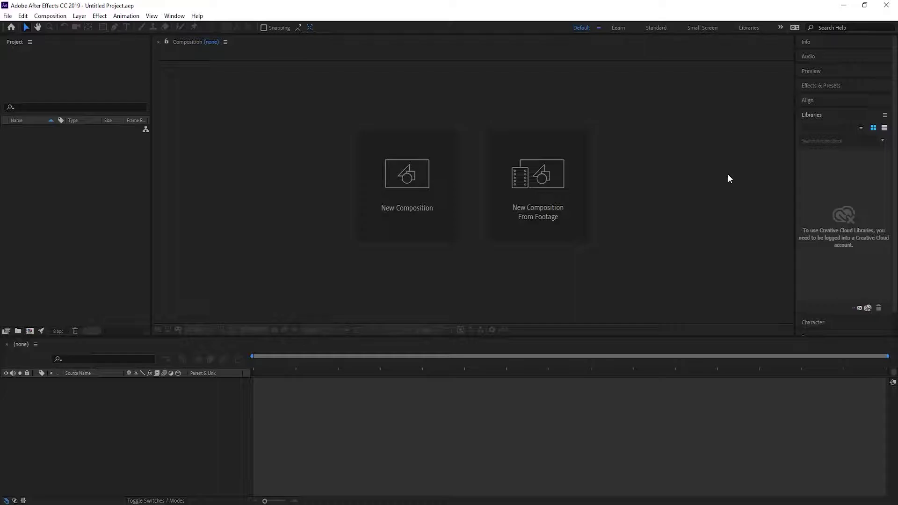
pyautogui.click(737, 468)
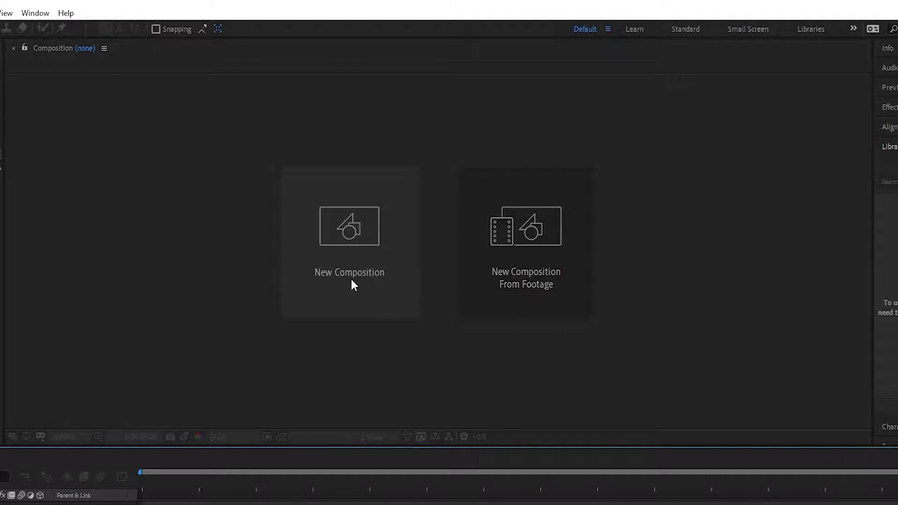
pyautogui.click(392, 294)
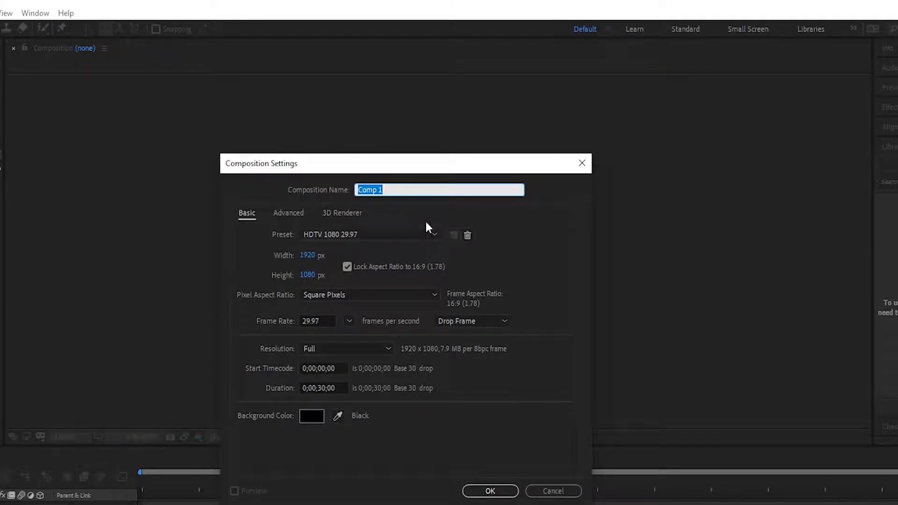
pyautogui.click(435, 235)
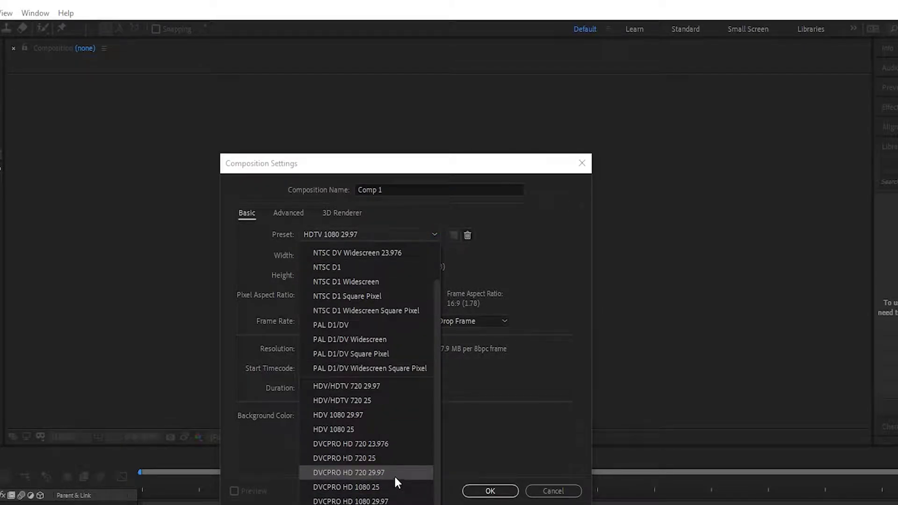
pyautogui.click(522, 274)
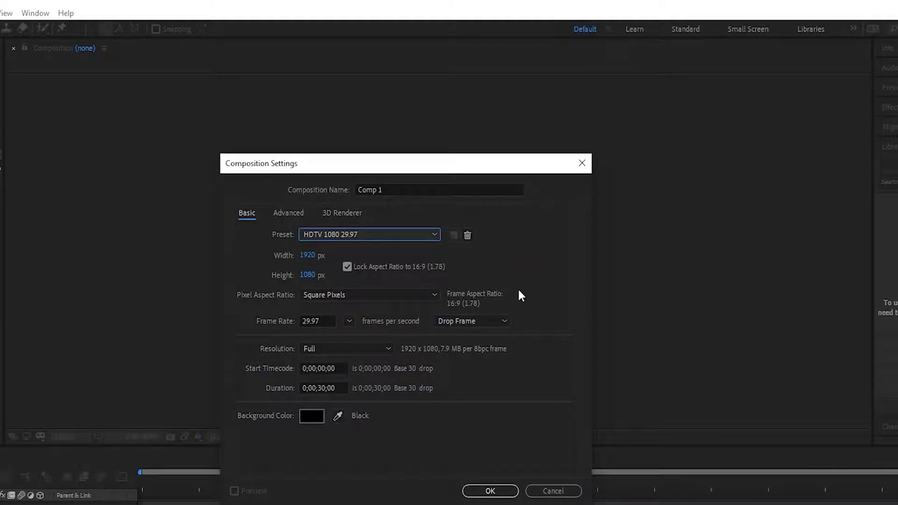
pyautogui.click(560, 489)
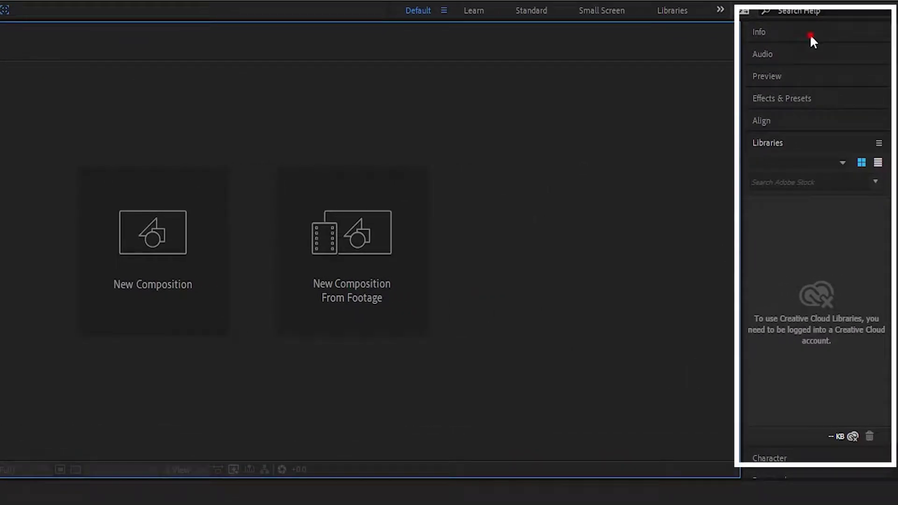
# Step: Expand the Info, Audio, Preview and Effects & Presets panels in the right dock
pyautogui.click(809, 33)
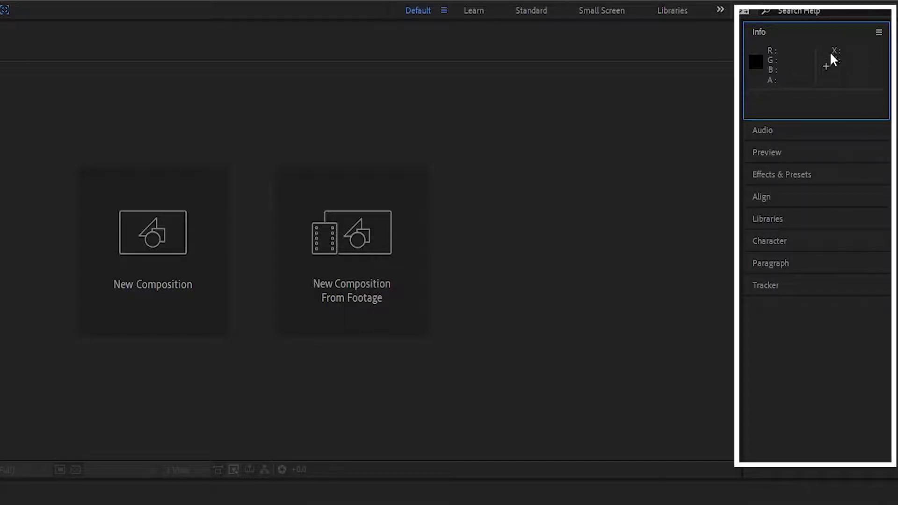
pyautogui.click(793, 128)
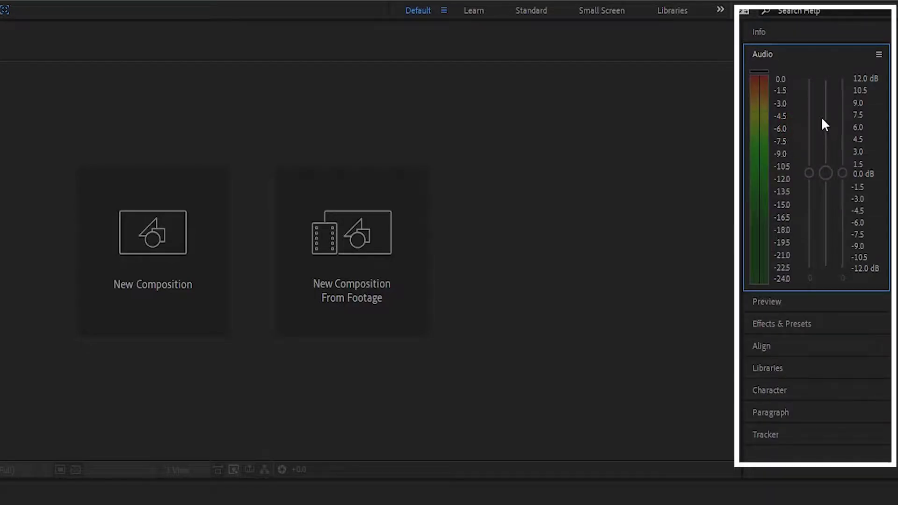
pyautogui.click(812, 309)
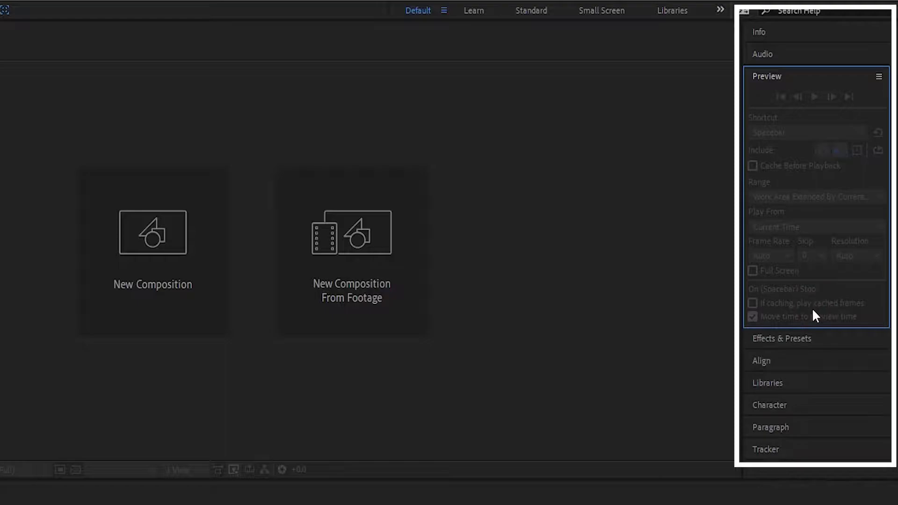
pyautogui.click(804, 340)
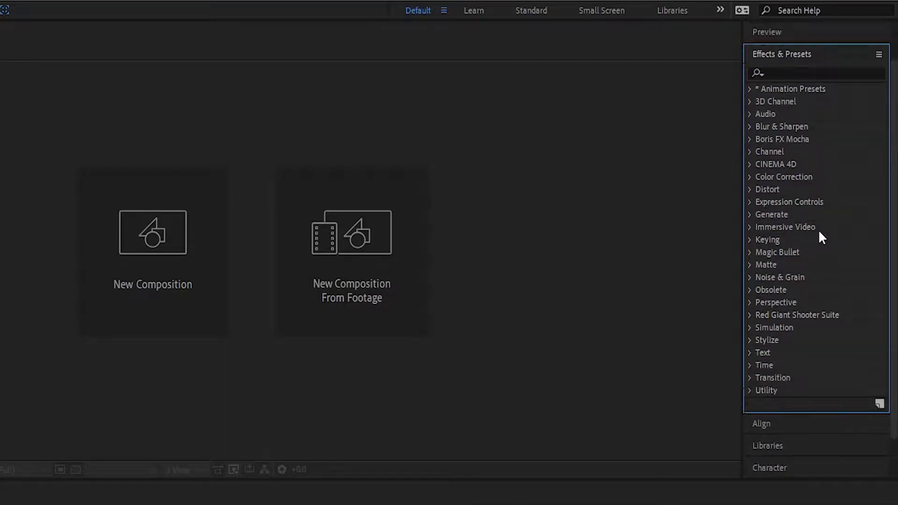
pyautogui.scroll(-2, 819, 232)
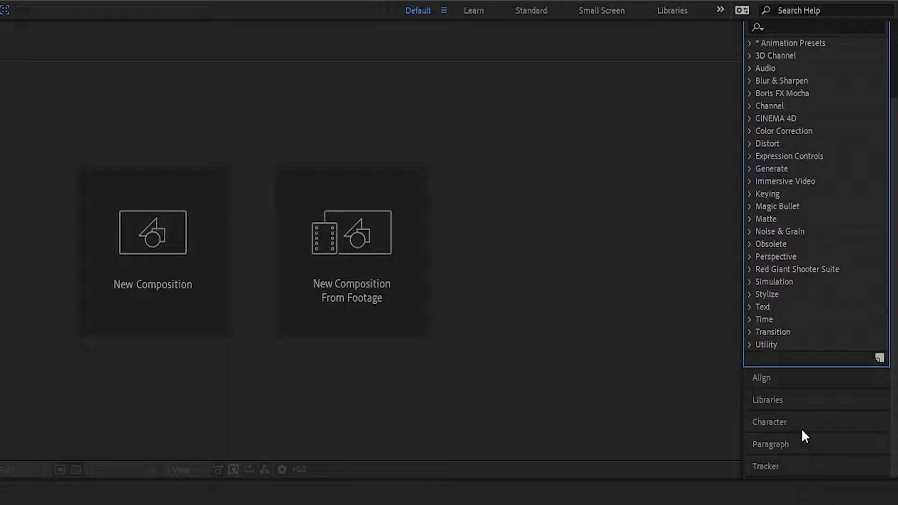
pyautogui.scroll(2, 802, 430)
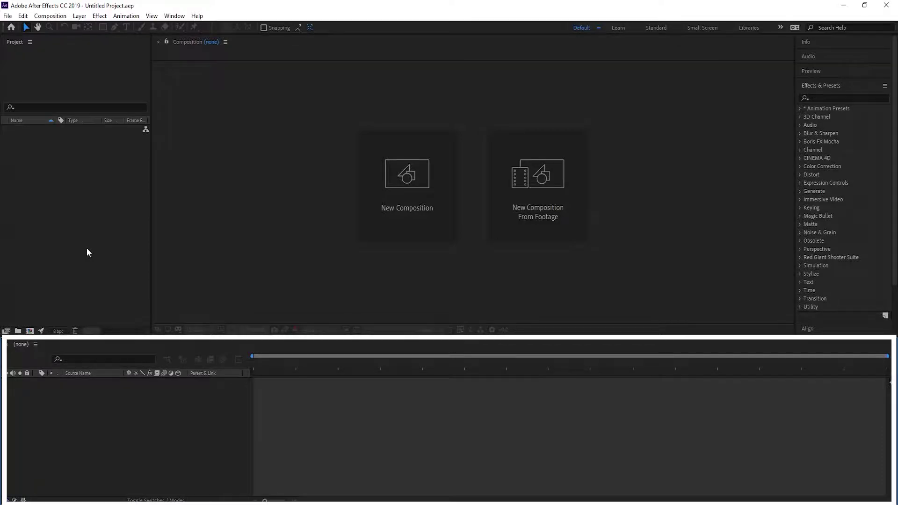
pyautogui.doubleClick(114, 202)
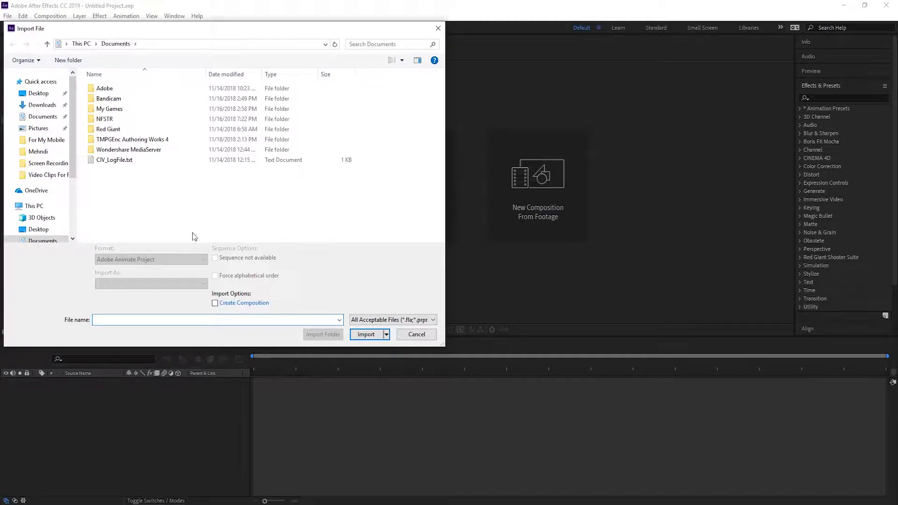
pyautogui.click(73, 210)
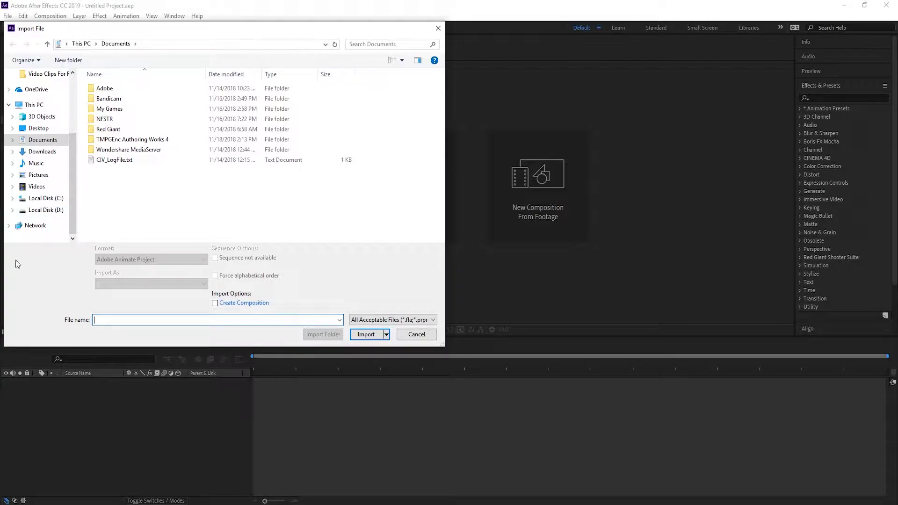
pyautogui.click(416, 335)
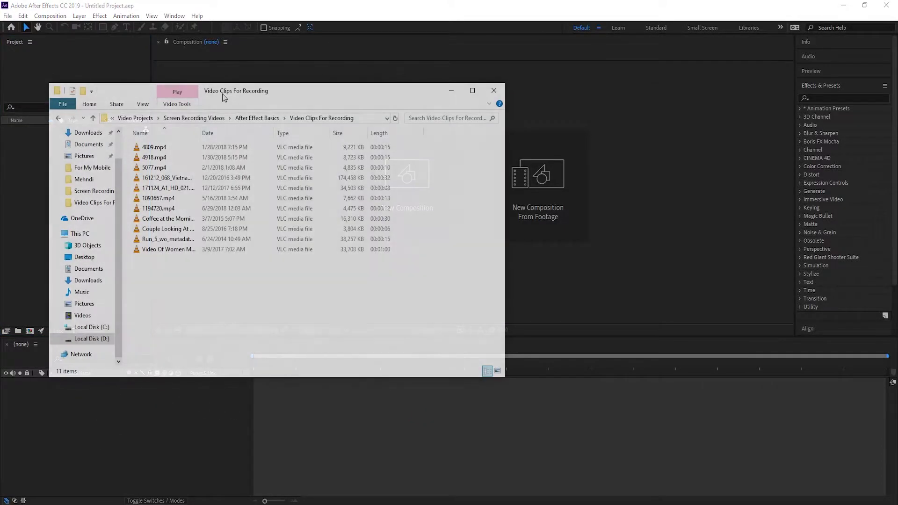
# Step: Select all 11 clips in Explorer and drag them into the After Effects Project panel
pyautogui.moveTo(225, 92); pyautogui.dragTo(408, 80)
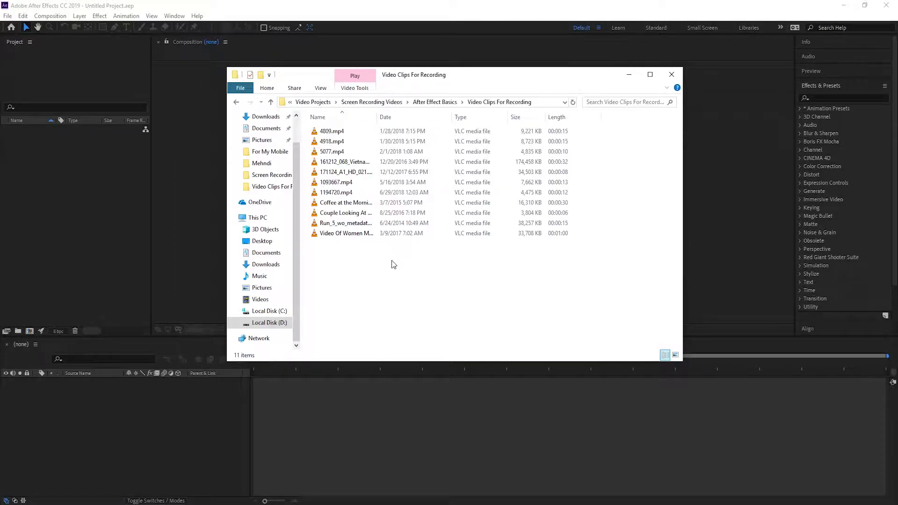
pyautogui.moveTo(356, 266); pyautogui.dragTo(330, 136)
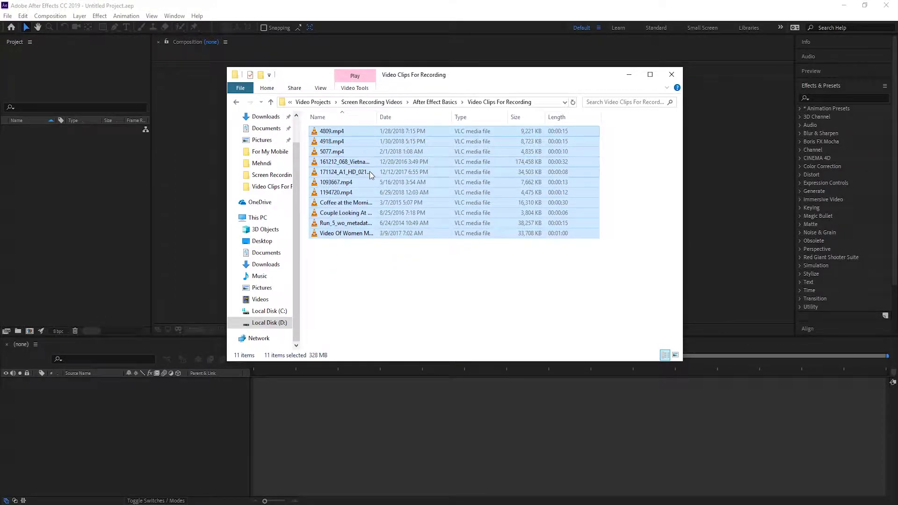
pyautogui.moveTo(355, 172); pyautogui.dragTo(79, 214)
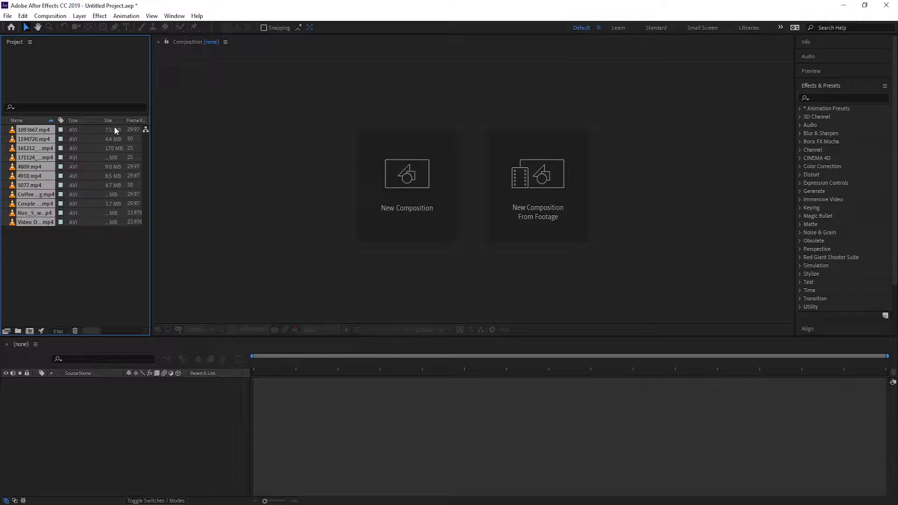
# Step: Play 1093667.mp4 in its own Footage viewer, then go back to the Composition tab
pyautogui.click(124, 269)
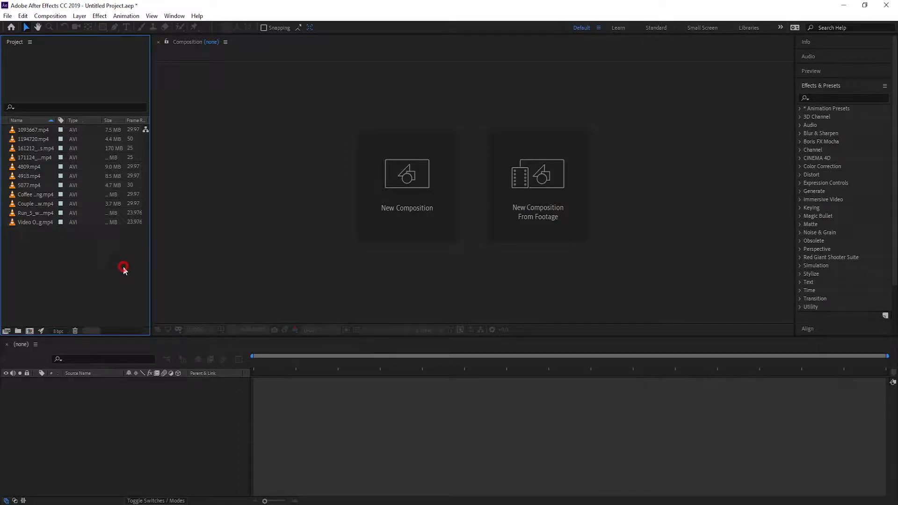
pyautogui.doubleClick(39, 131)
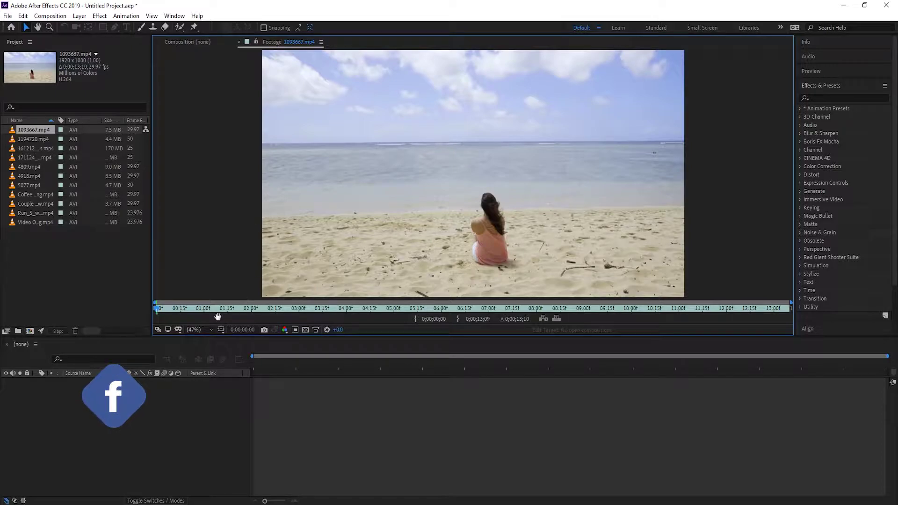
pyautogui.press('space')
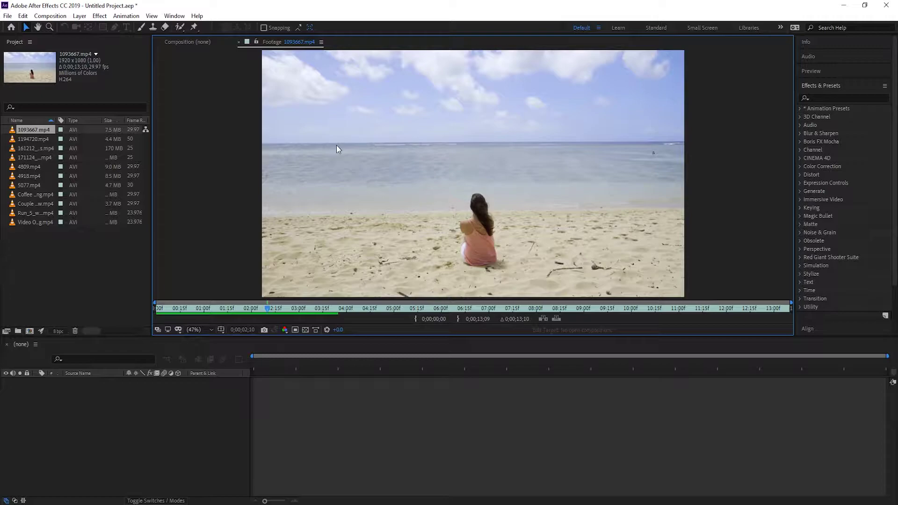
pyautogui.click(192, 42)
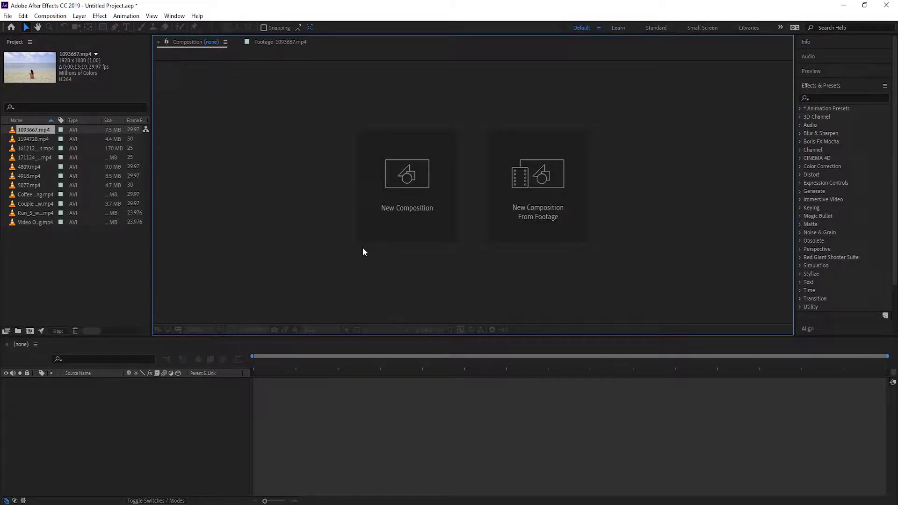
# Step: Create a composition from 1093667.mp4 and play its preview once
pyautogui.click(28, 130)
pyautogui.moveTo(28, 131); pyautogui.dragTo(413, 187)
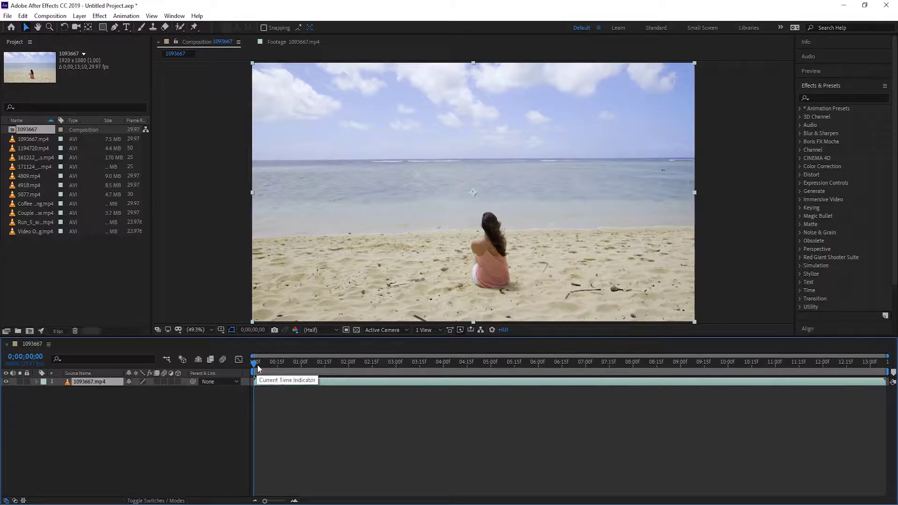
pyautogui.press('space')
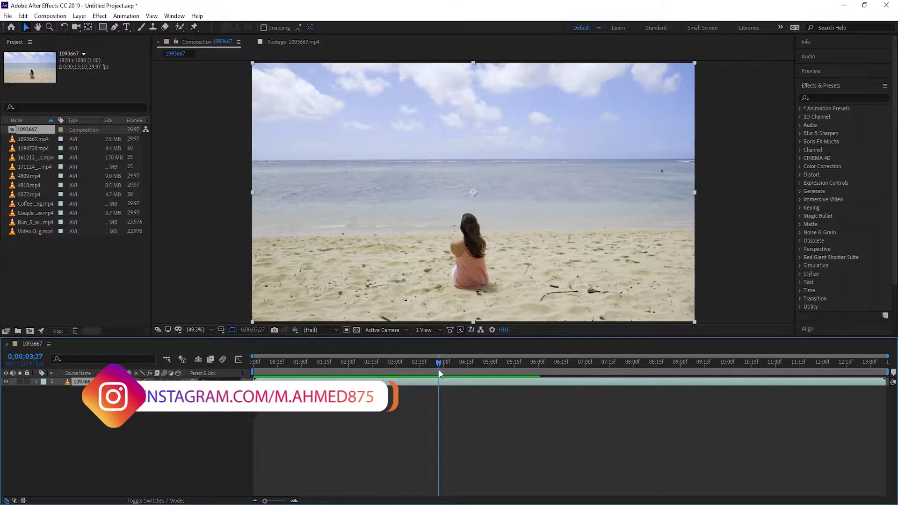
pyautogui.press('space')
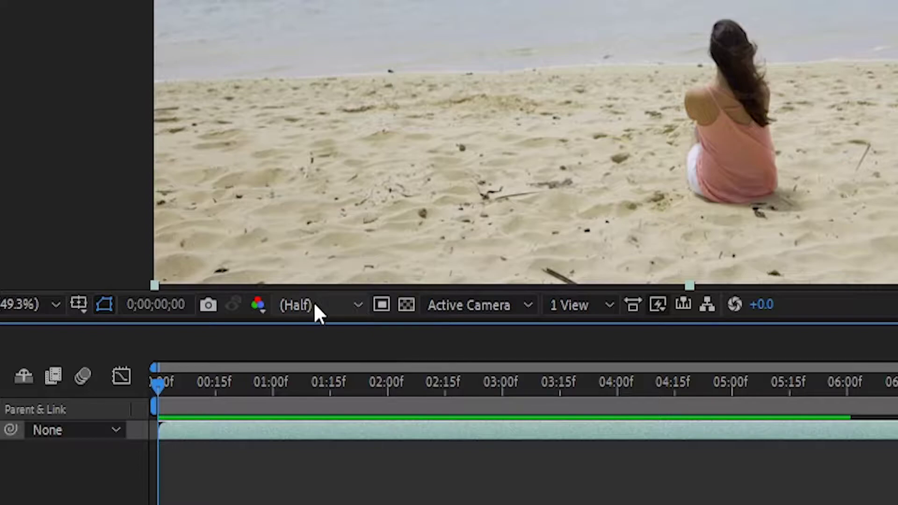
# Step: Preview at Quarter resolution, then return the time indicator to the start
pyautogui.click(342, 312)
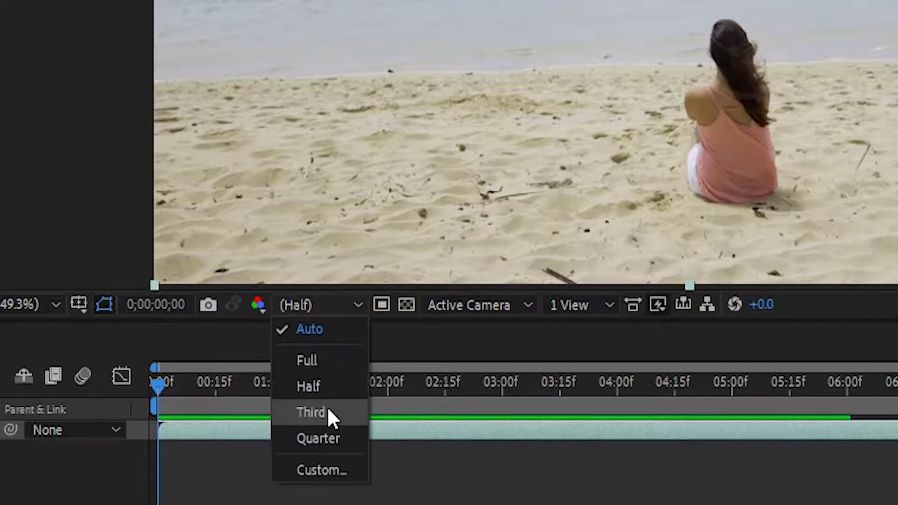
pyautogui.click(330, 428)
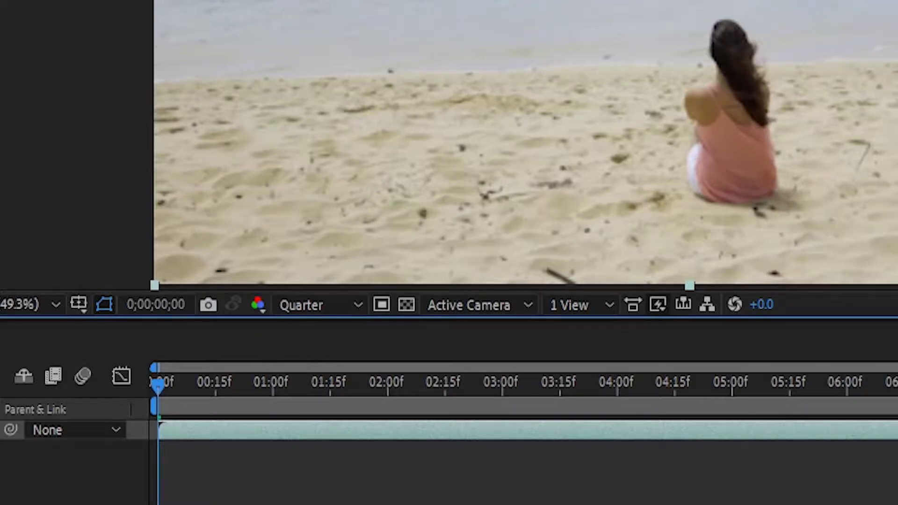
pyautogui.press('space')
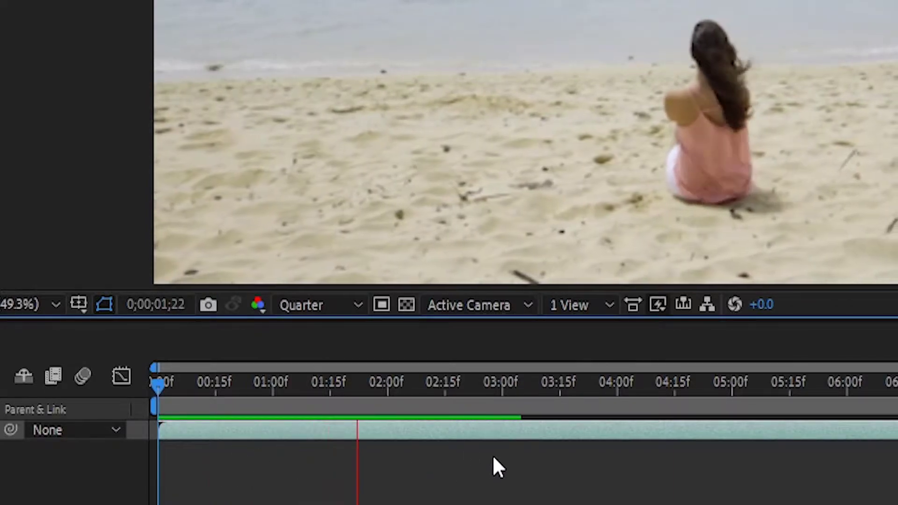
pyautogui.click(513, 410)
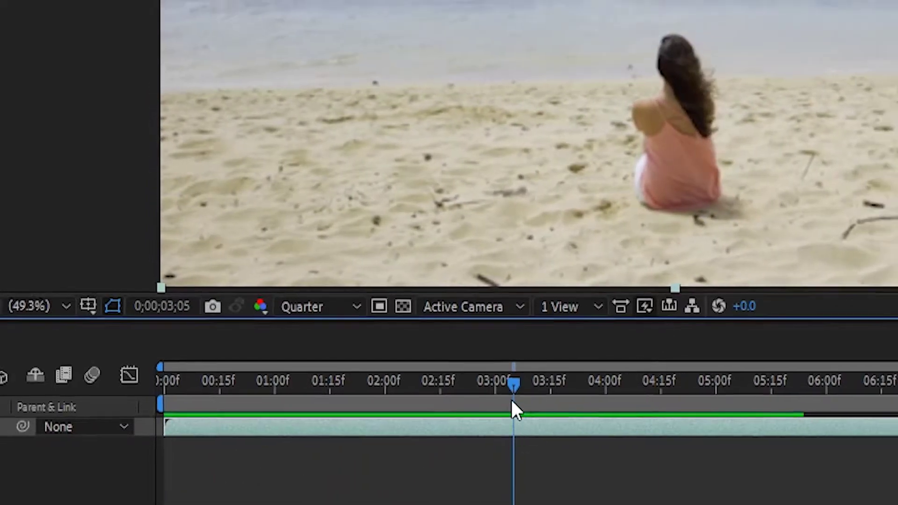
pyautogui.click(261, 372)
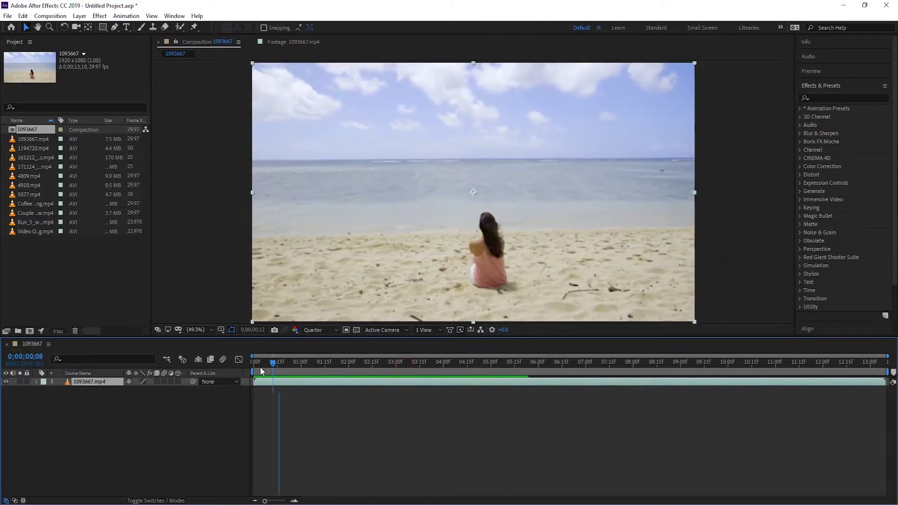
pyautogui.moveTo(261, 371); pyautogui.dragTo(255, 371)
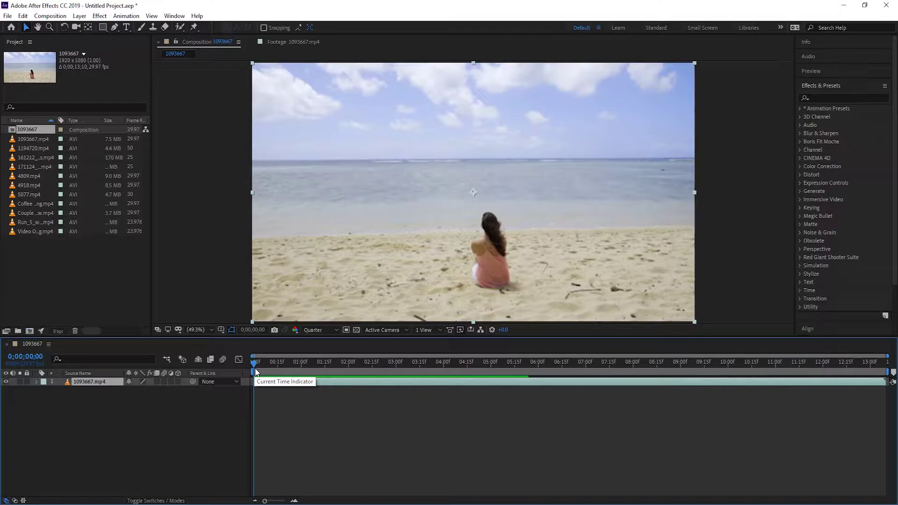
# Step: Set the preview resolution to Auto and adjust the viewer zoom
pyautogui.click(330, 331)
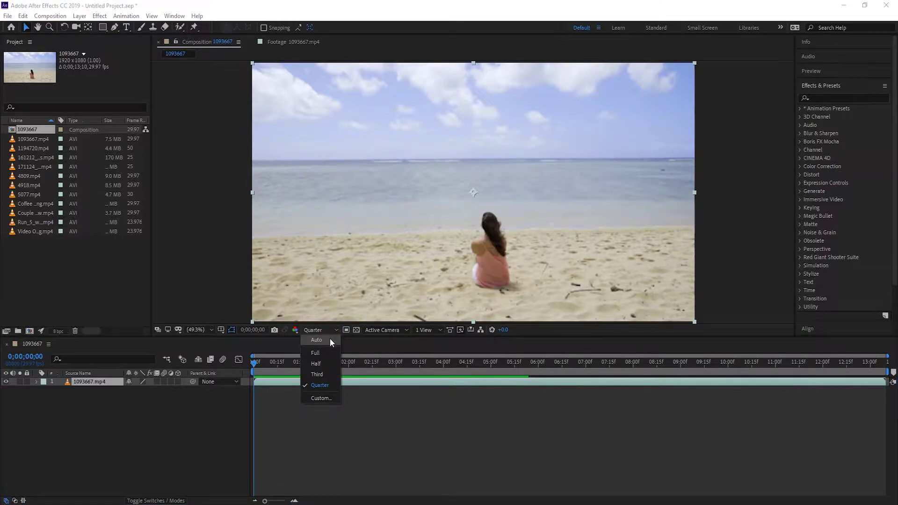
pyautogui.click(330, 339)
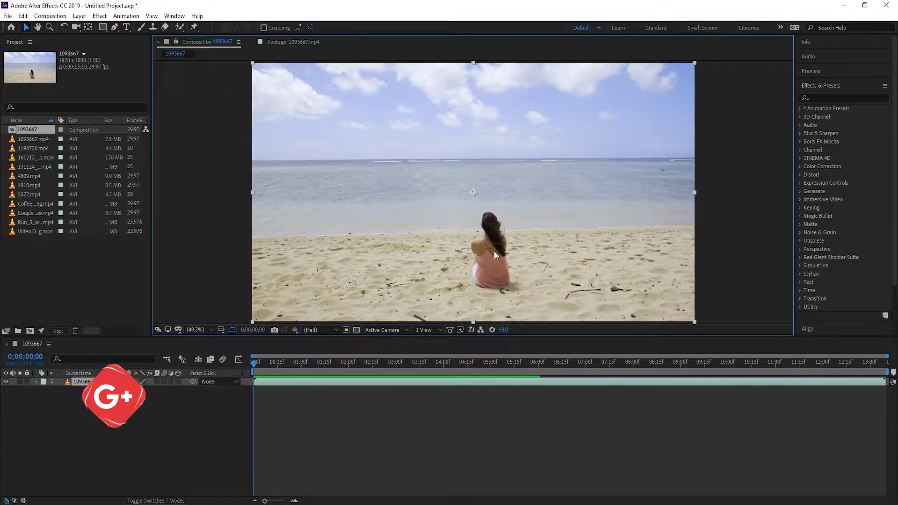
pyautogui.press(',')
pyautogui.press(',')
pyautogui.press(',')
pyautogui.press('.')
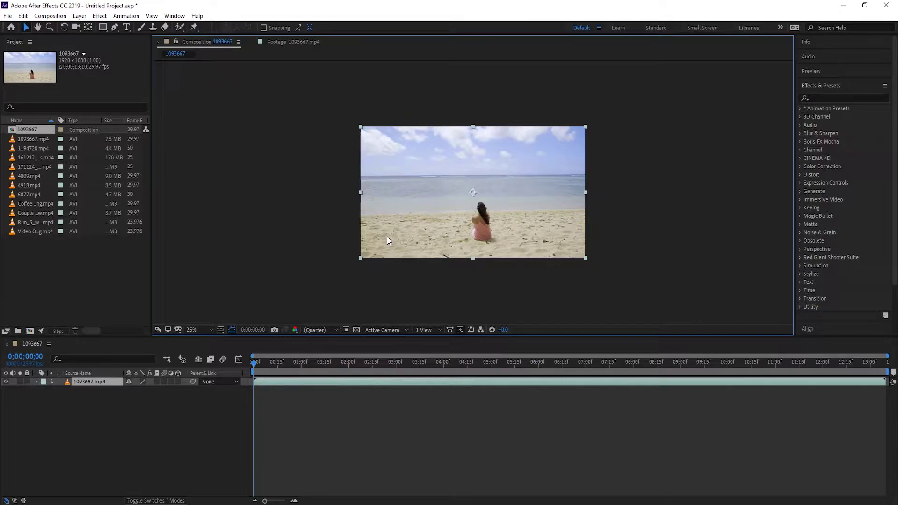
# Step: Set the viewer magnification to Fit and deselect the beach footage layer
pyautogui.click(212, 329)
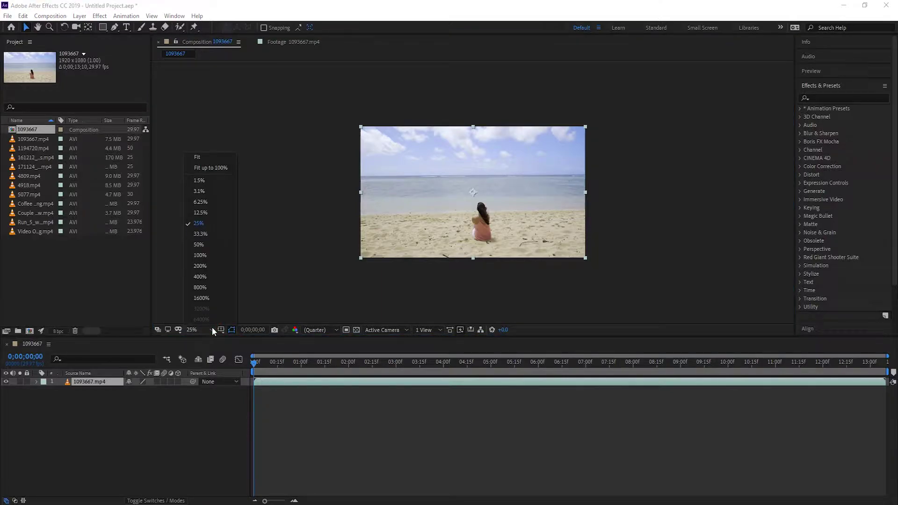
pyautogui.click(218, 156)
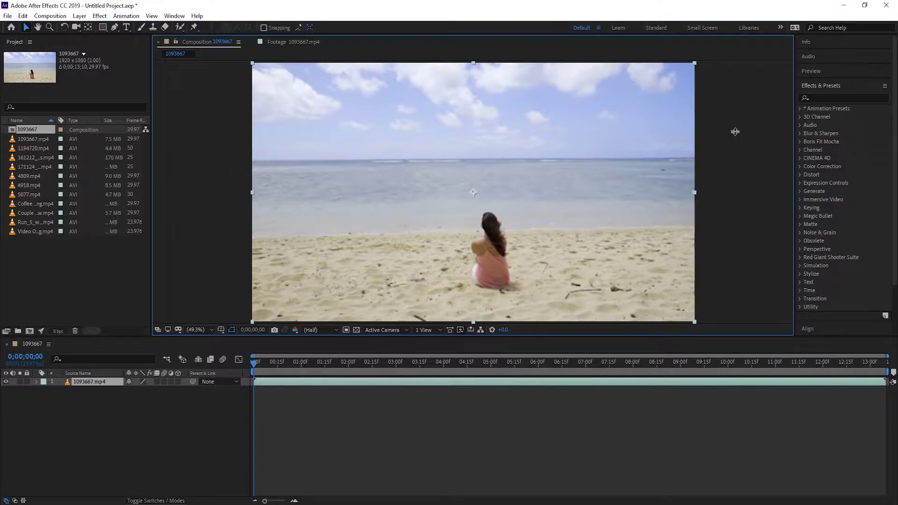
pyautogui.click(234, 110)
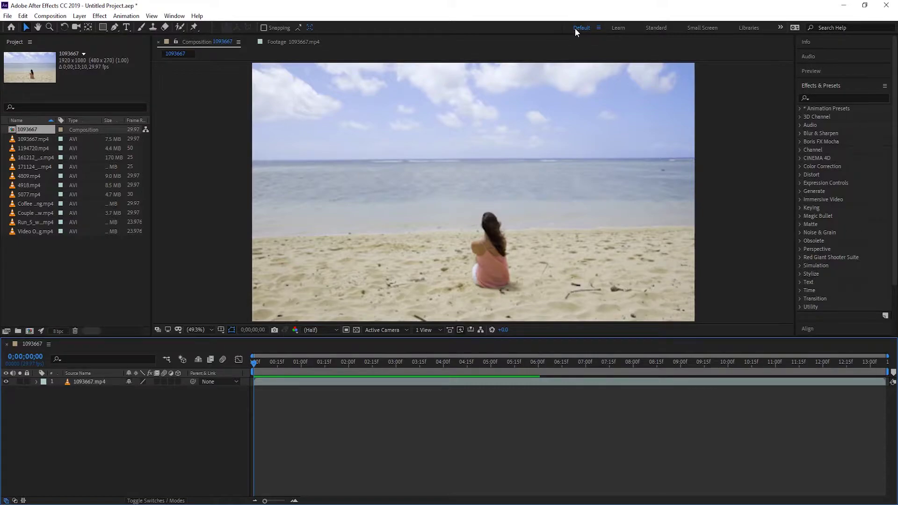
# Step: Switch through the Learn, Standard and Small Screen workspaces
pyautogui.click(621, 28)
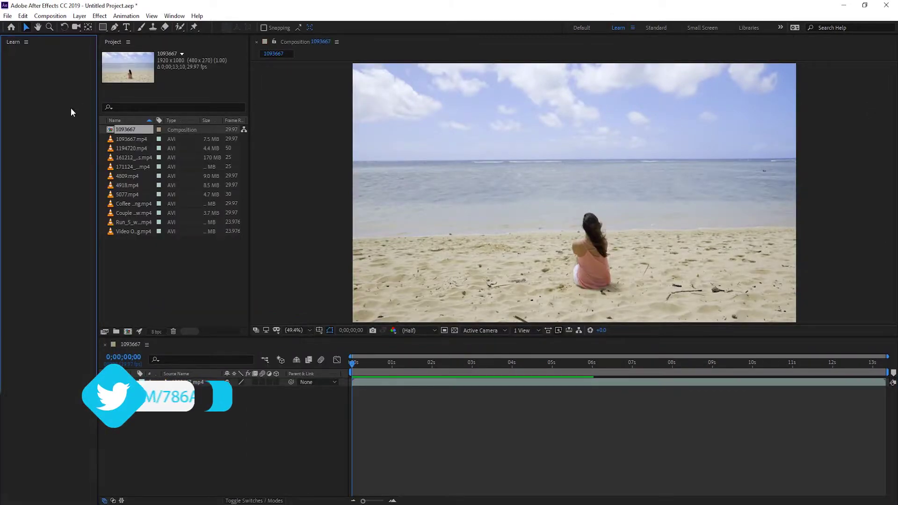
pyautogui.moveTo(59, 201)
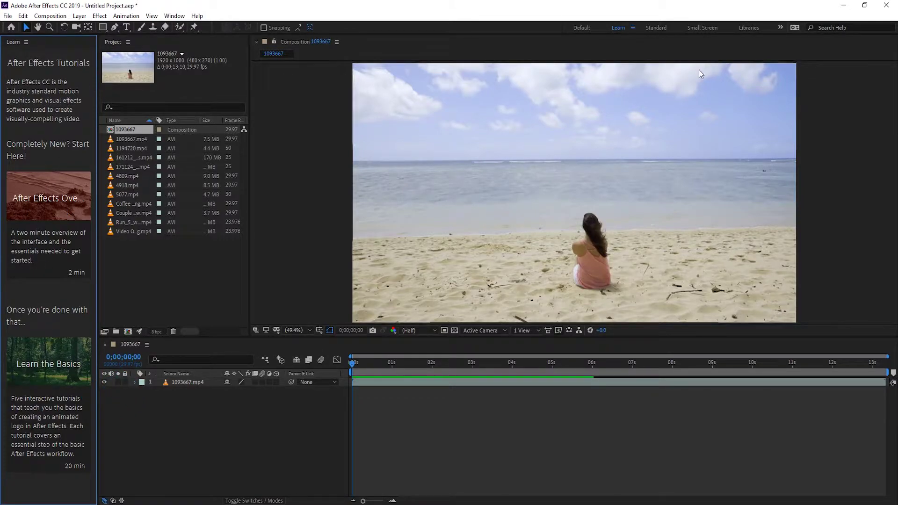
pyautogui.click(655, 29)
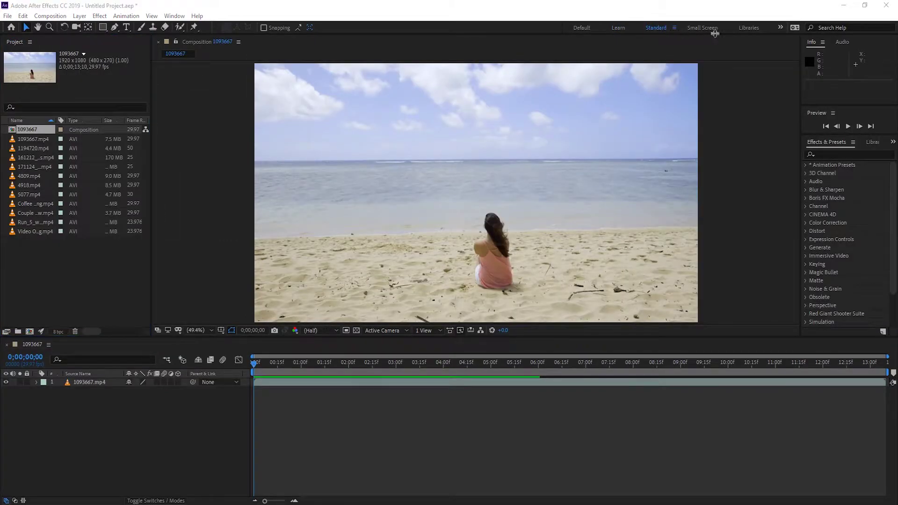
pyautogui.click(705, 29)
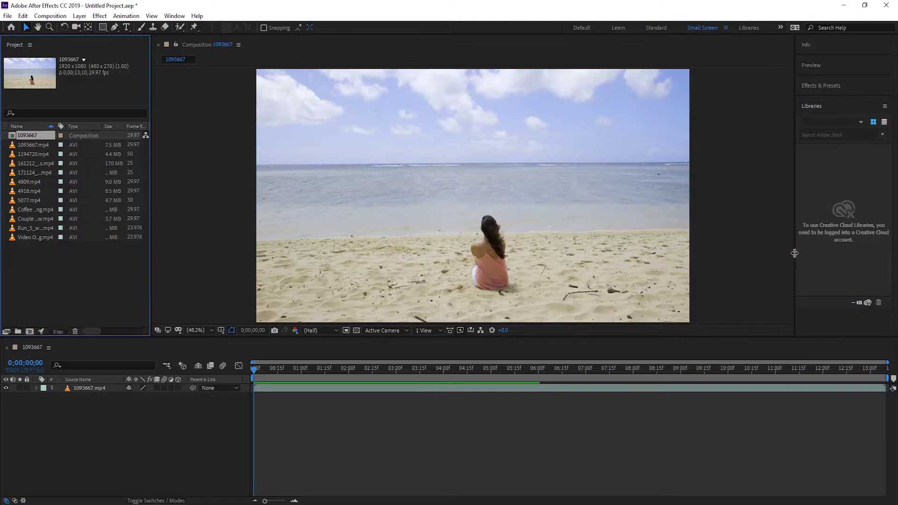
# Step: Widen the side panels, redock the Project panel, and group Info with the composition
pyautogui.moveTo(795, 255); pyautogui.dragTo(518, 265)
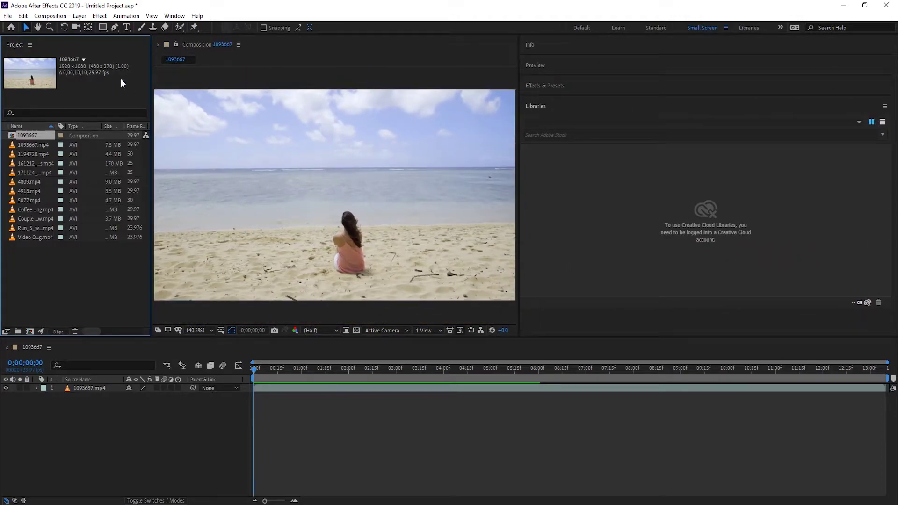
pyautogui.moveTo(110, 47)
pyautogui.mouseDown()
pyautogui.moveTo(262, 379)
pyautogui.moveTo(231, 381)
pyautogui.mouseUp()
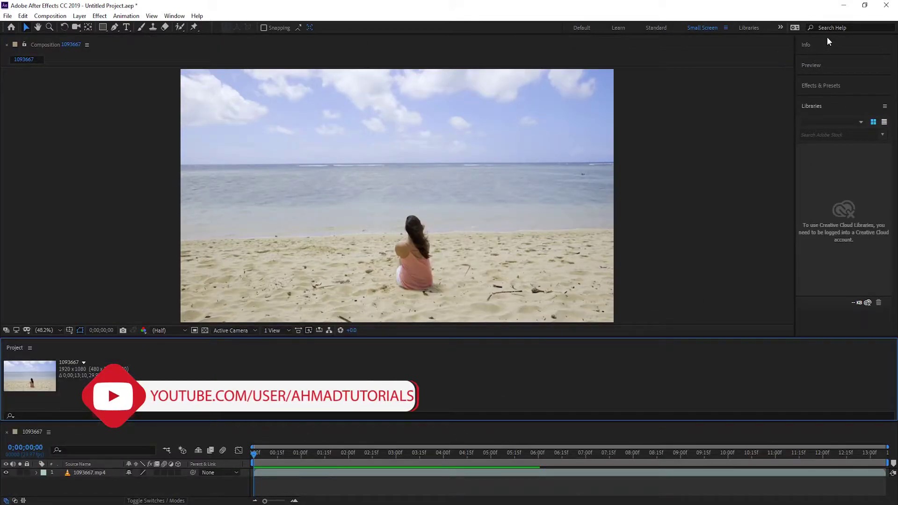
pyautogui.moveTo(823, 38); pyautogui.dragTo(681, 58)
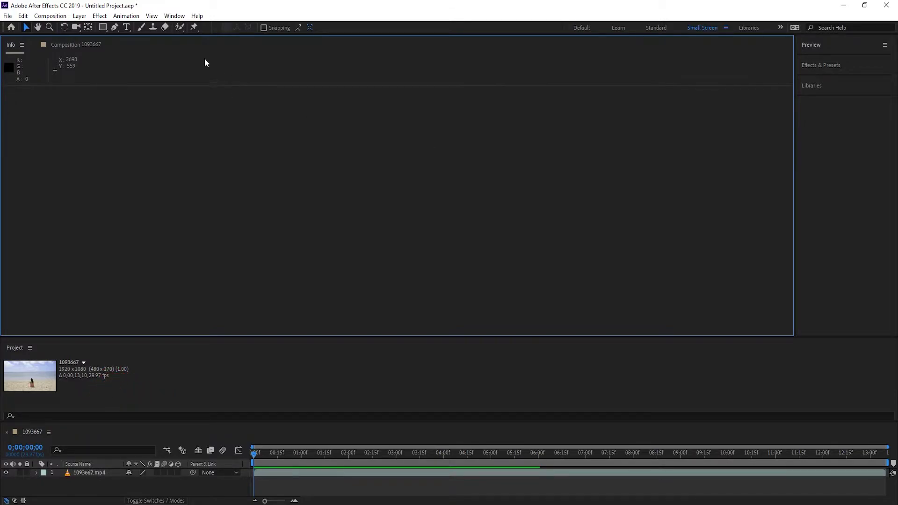
# Step: Reset Small Screen to its saved layout via Window > Workspace, then switch to Default
pyautogui.click(174, 16)
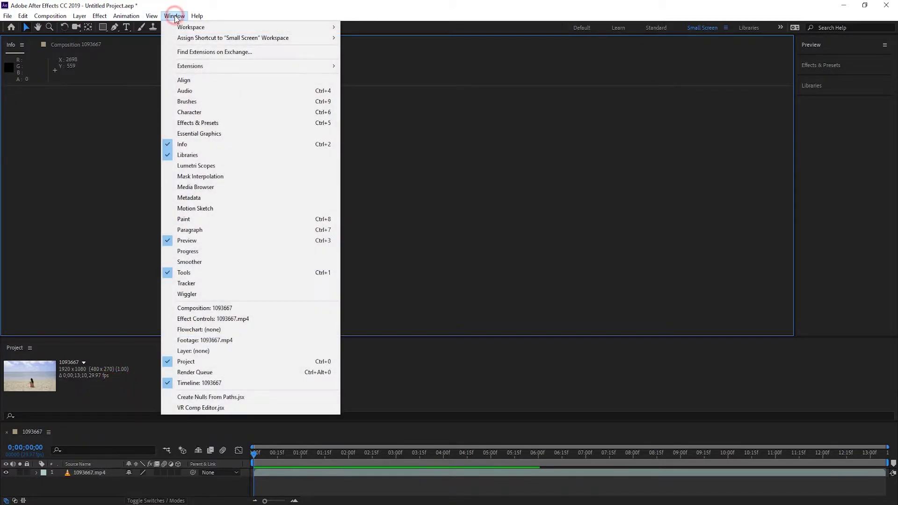
pyautogui.moveTo(176, 27)
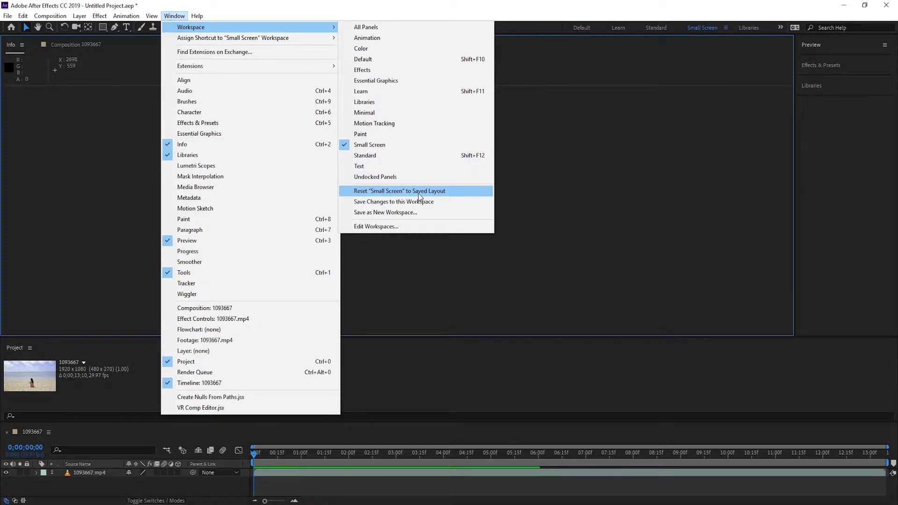
pyautogui.click(439, 193)
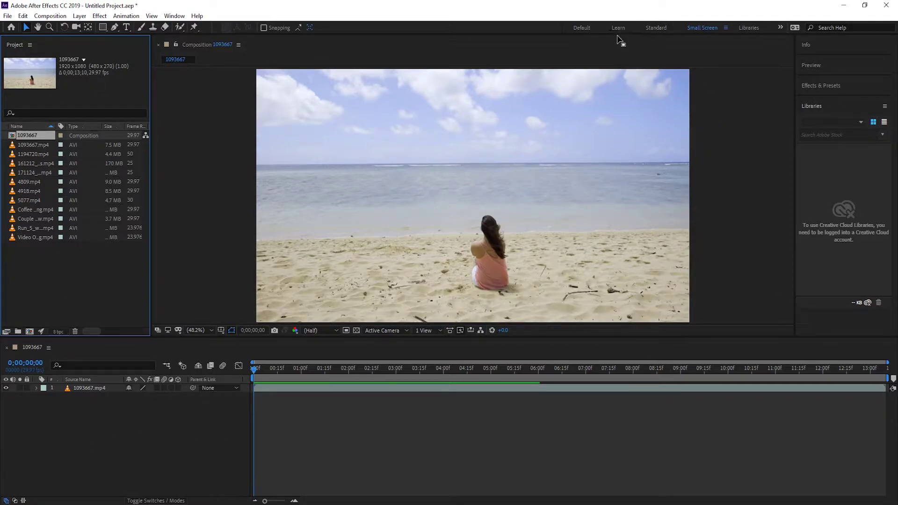
pyautogui.click(587, 29)
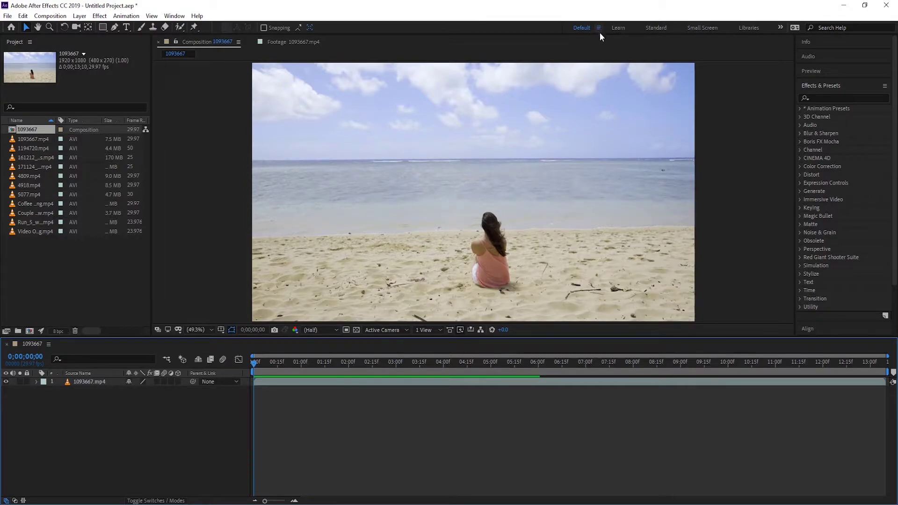
# Step: Reset the Default workspace to its saved layout from its workspace menu
pyautogui.click(600, 29)
pyautogui.click(638, 29)
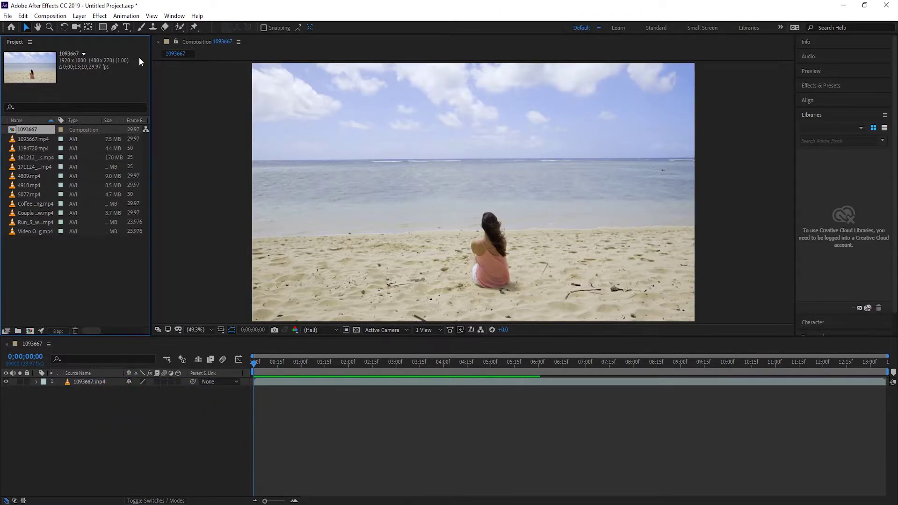
# Step: Save the project on the Desktop under the name 'After Effect Basics.aep'
pyautogui.click(6, 16)
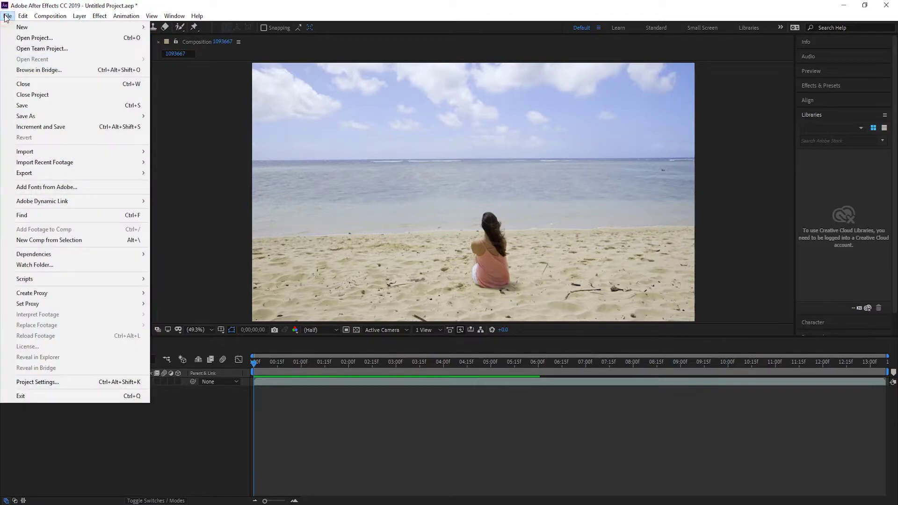
pyautogui.moveTo(43, 116)
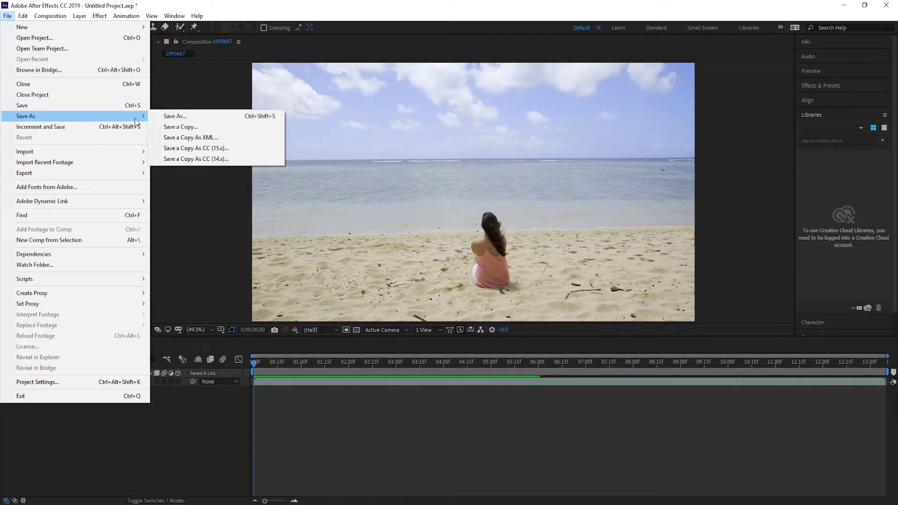
pyautogui.click(167, 117)
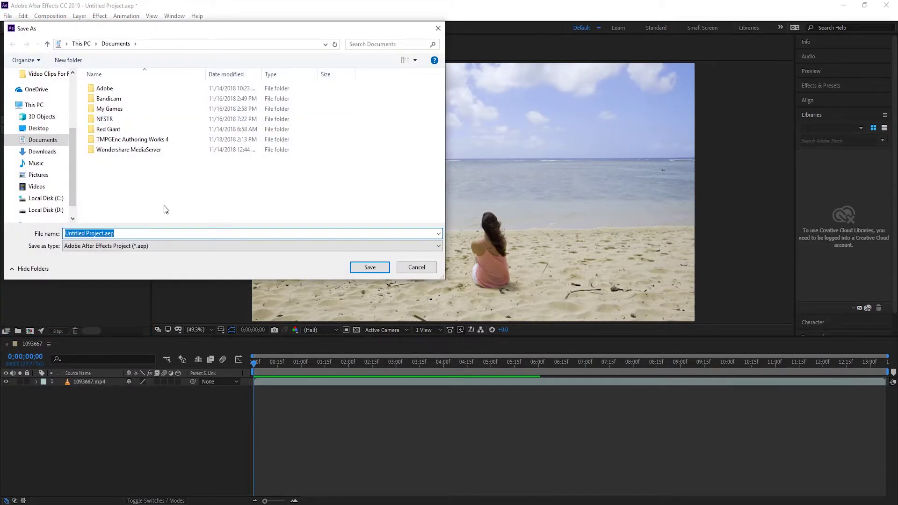
pyautogui.click(38, 128)
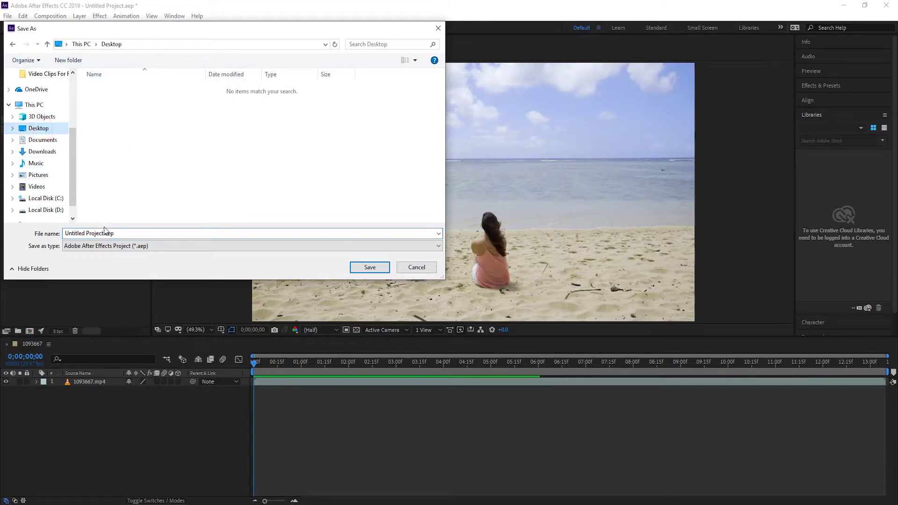
pyautogui.click(106, 236)
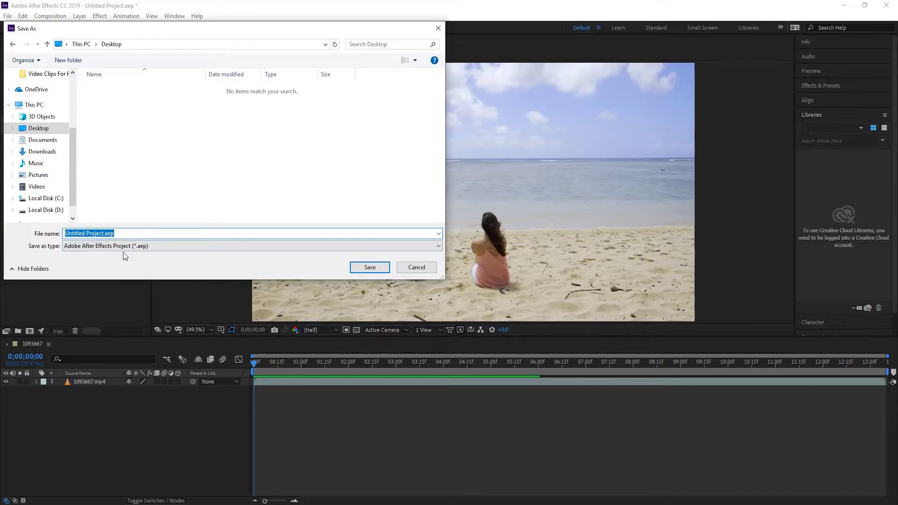
pyautogui.write('Af')
pyautogui.write('ter')
pyautogui.write(' Effe')
pyautogui.write('ct B')
pyautogui.write('as')
pyautogui.write('ics')
pyautogui.press('Return')
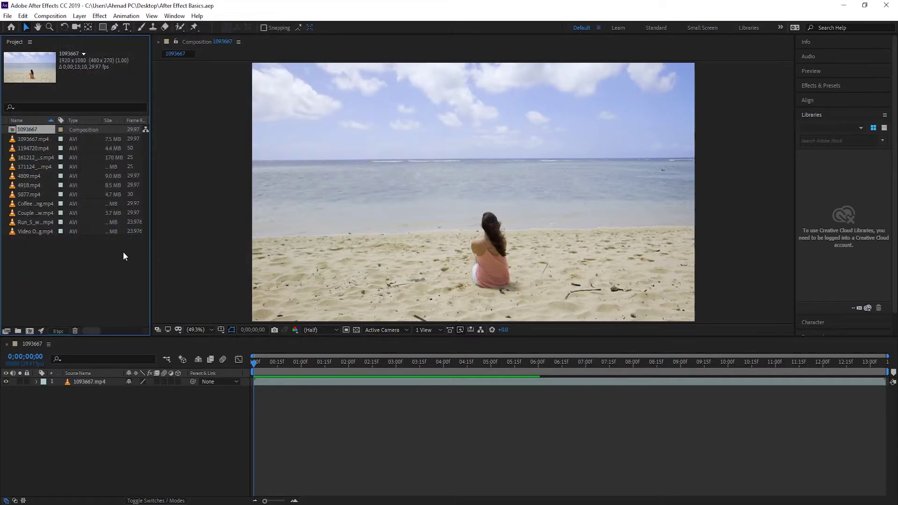